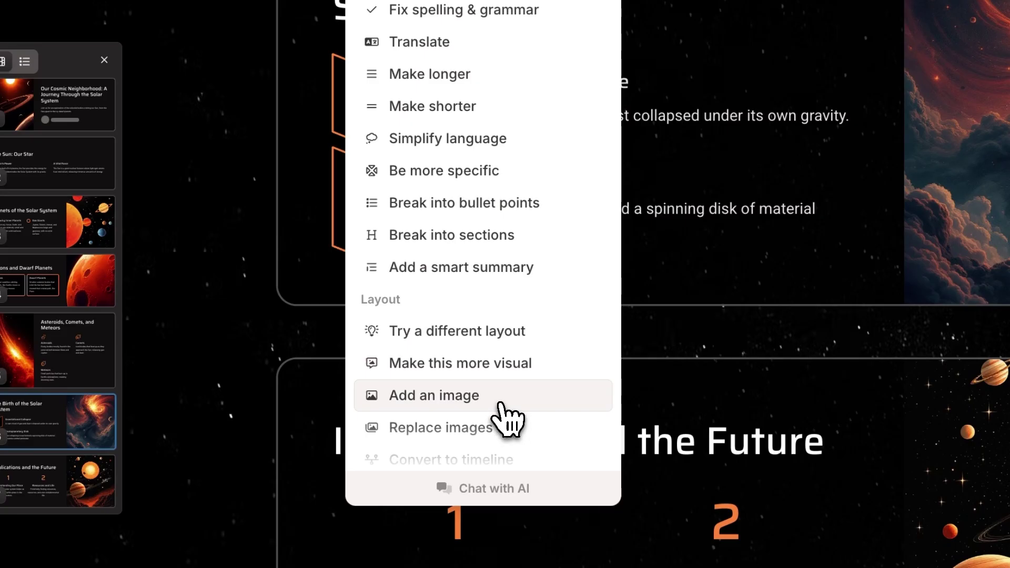
# Have the AI add an image to the card, then submit an Ask AI prompt in another deck.
pyautogui.click(507, 419)
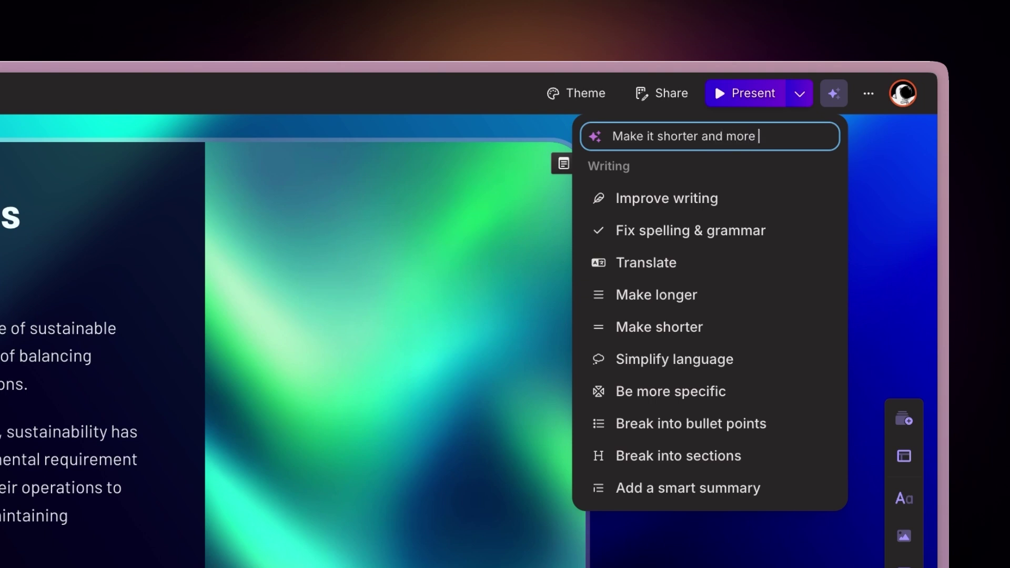
pyautogui.press('Return')
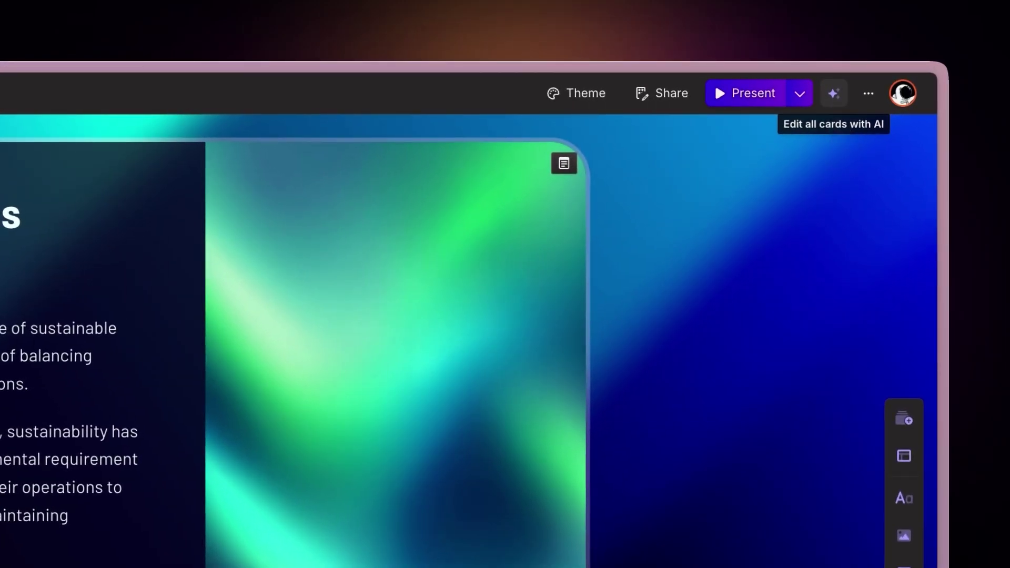
# Apply 'Make it shorter and more visual' to all cards with AI and review the updated deck.
pyautogui.click(833, 93)
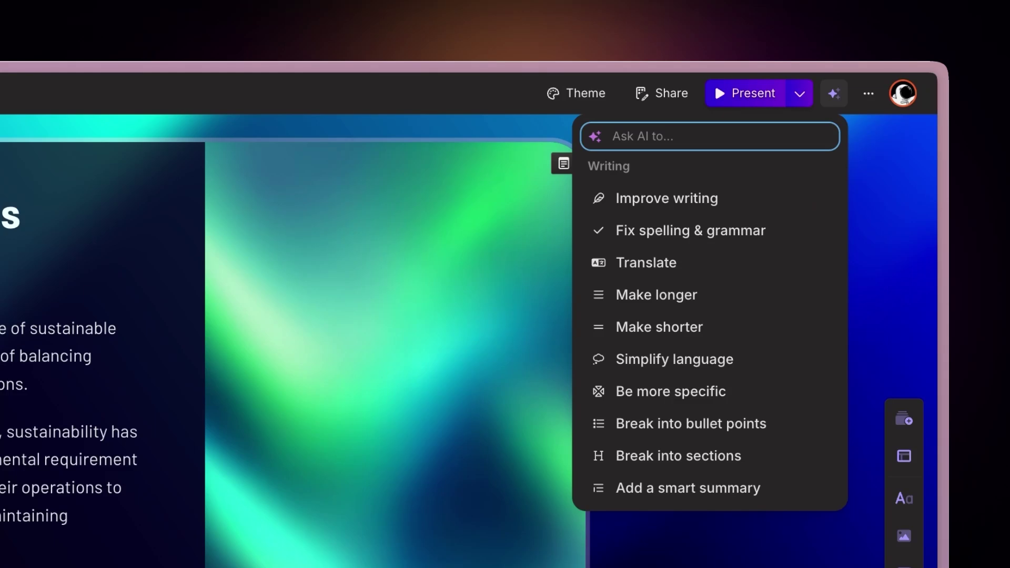
pyautogui.write('Make it sho')
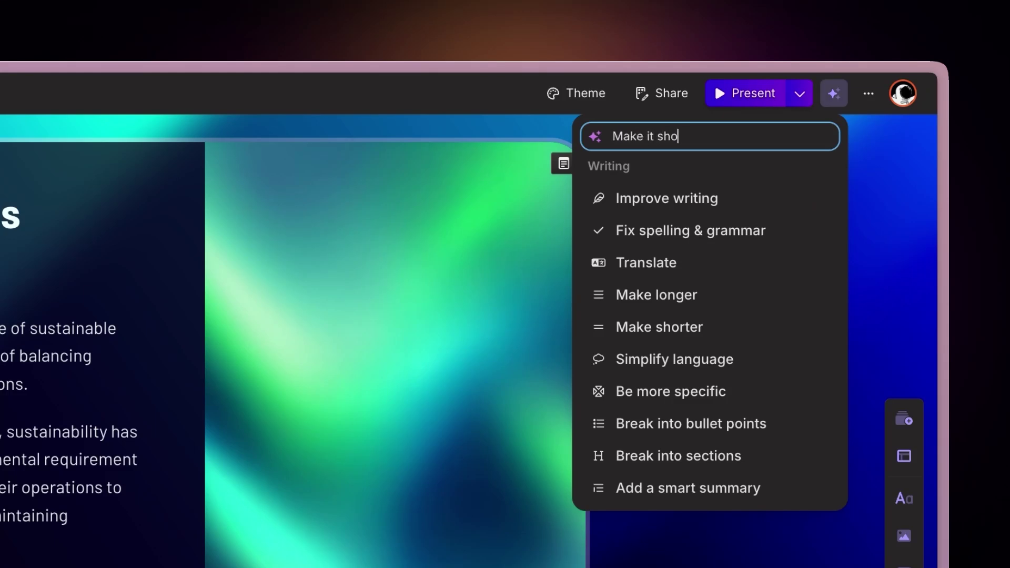
pyautogui.write('rter and more visual')
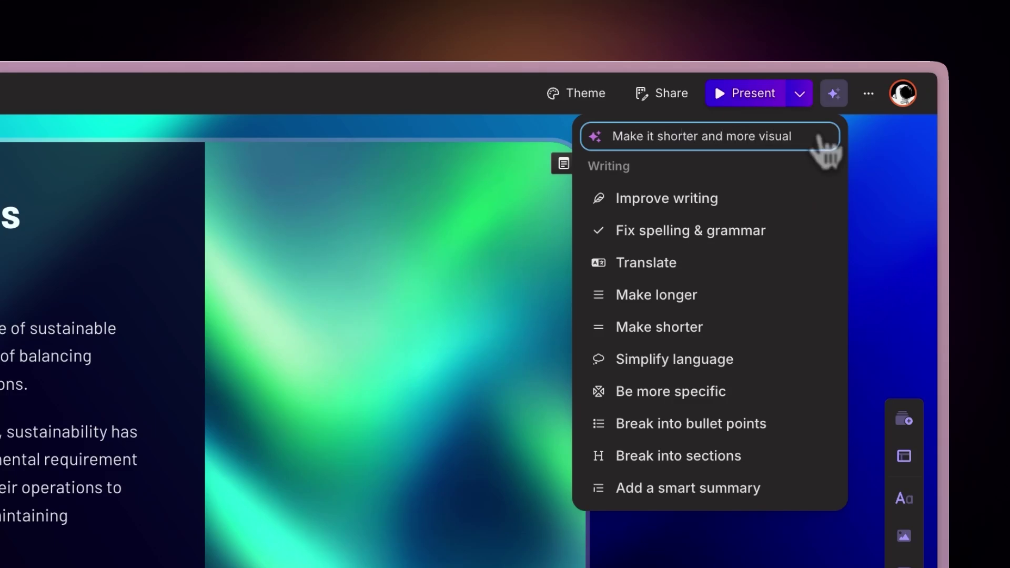
pyautogui.press('Return')
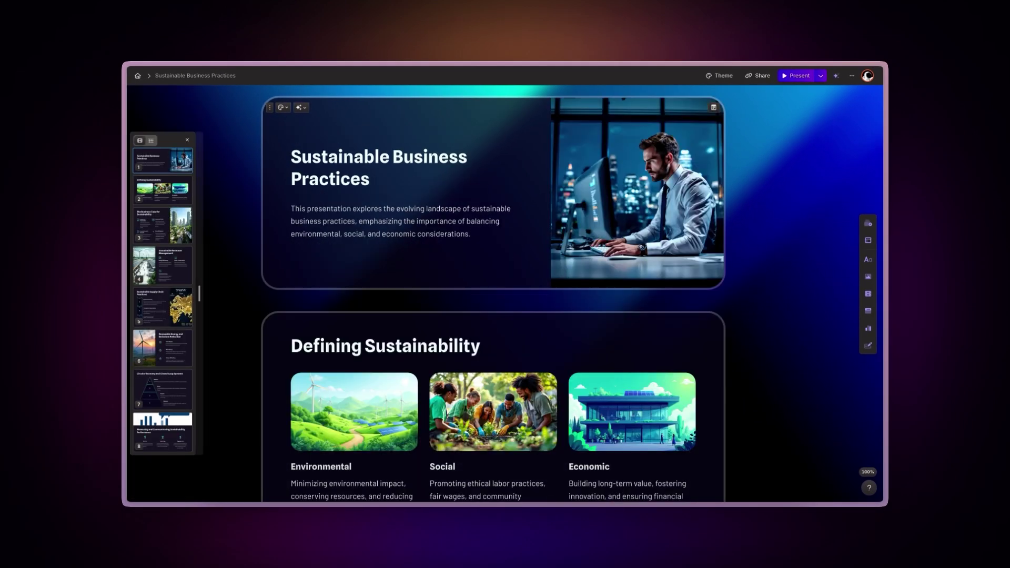
pyautogui.scroll(-4, 492, 292)
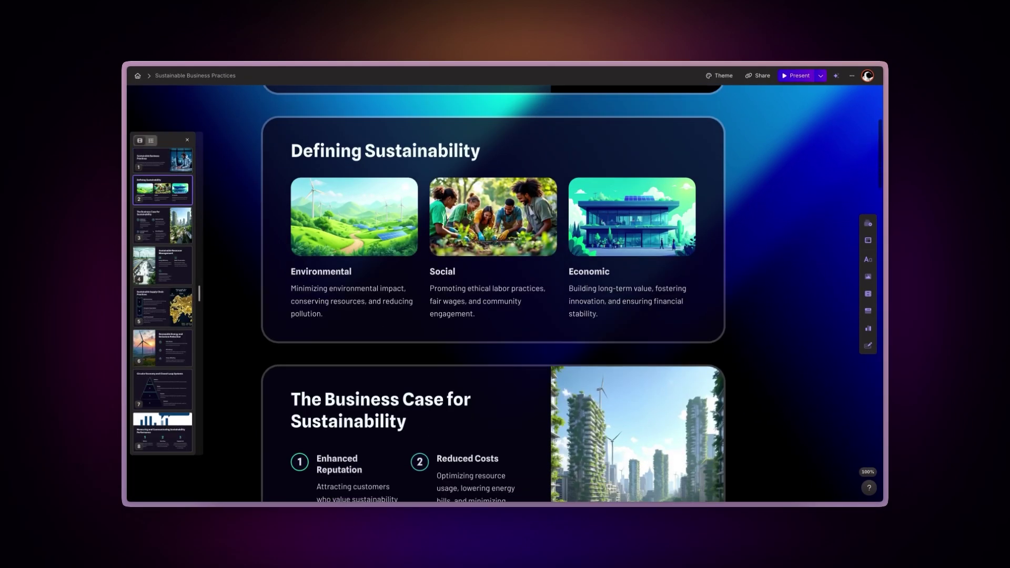
pyautogui.scroll(-4, 492, 292)
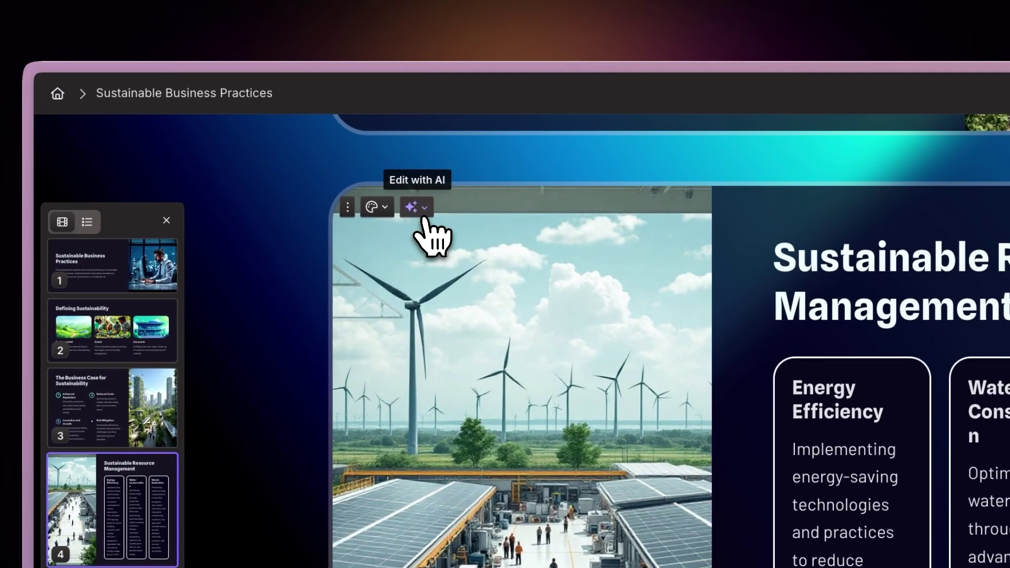
# Ask the AI to 'Be more specific' on the Sustainable Resource Management card.
pyautogui.click(301, 127)
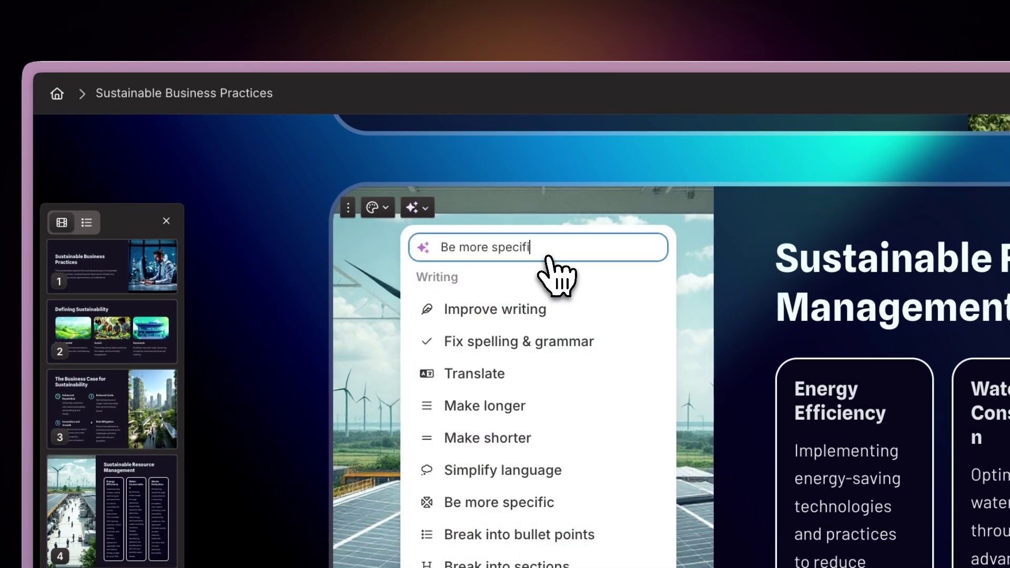
pyautogui.press('Return')
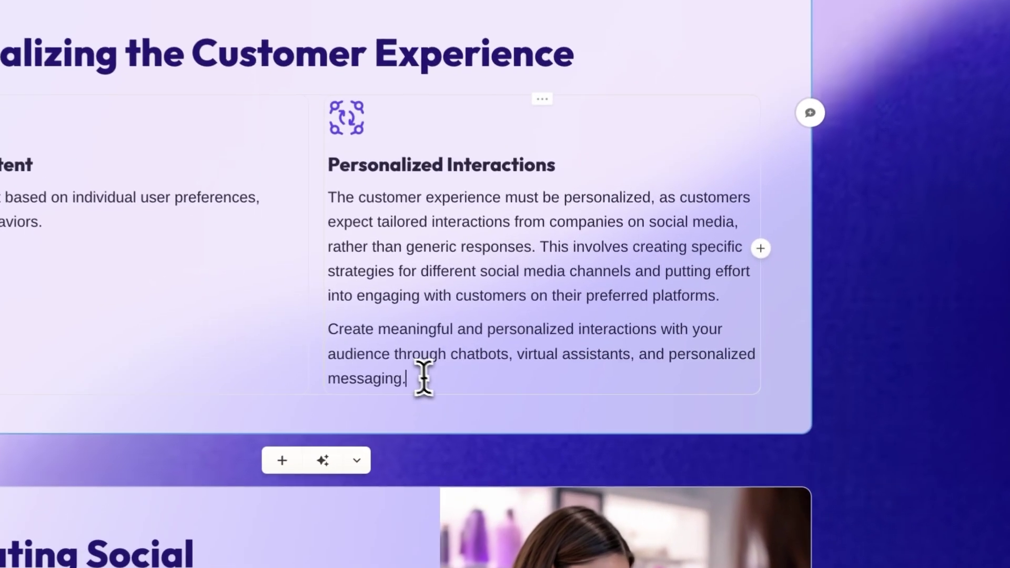
# Condense the two selected Personalized Interactions paragraphs with the AI's Condense text option.
pyautogui.moveTo(448, 380); pyautogui.dragTo(361, 225)
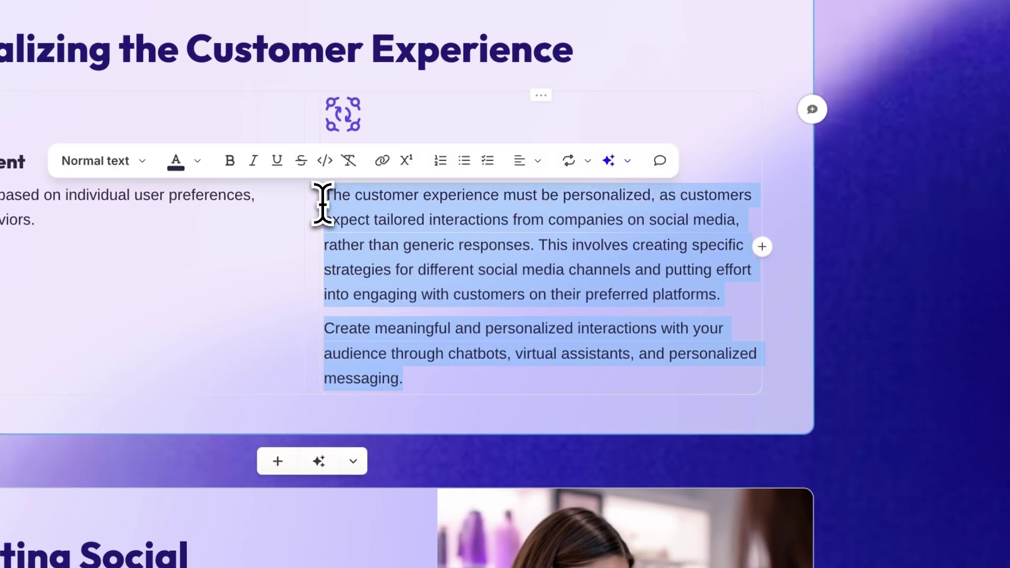
pyautogui.click(626, 166)
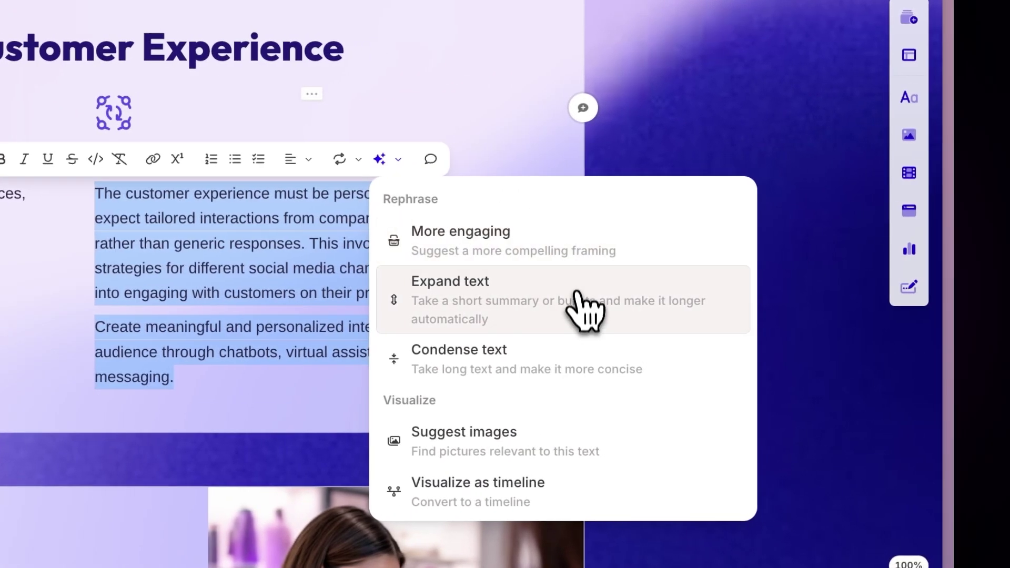
pyautogui.click(577, 352)
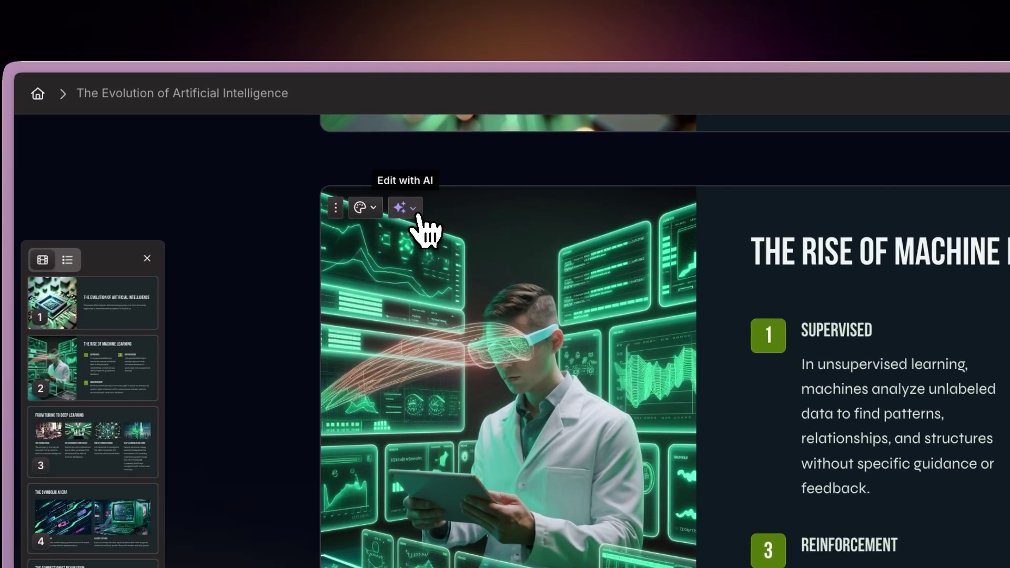
# Improve the machine learning card's writing and fix spelling & grammar on the Future of AI card.
pyautogui.click(308, 129)
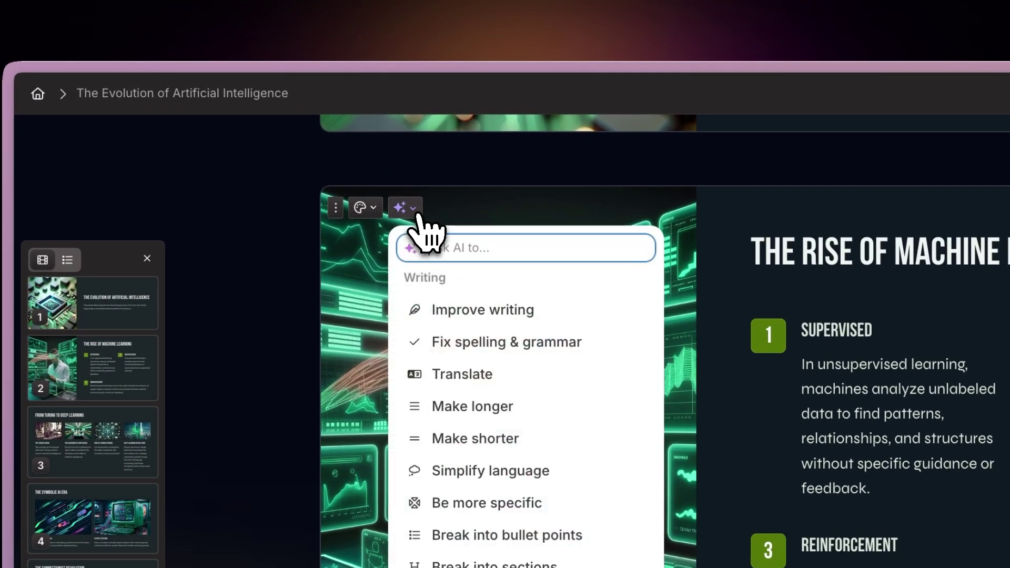
pyautogui.click(559, 310)
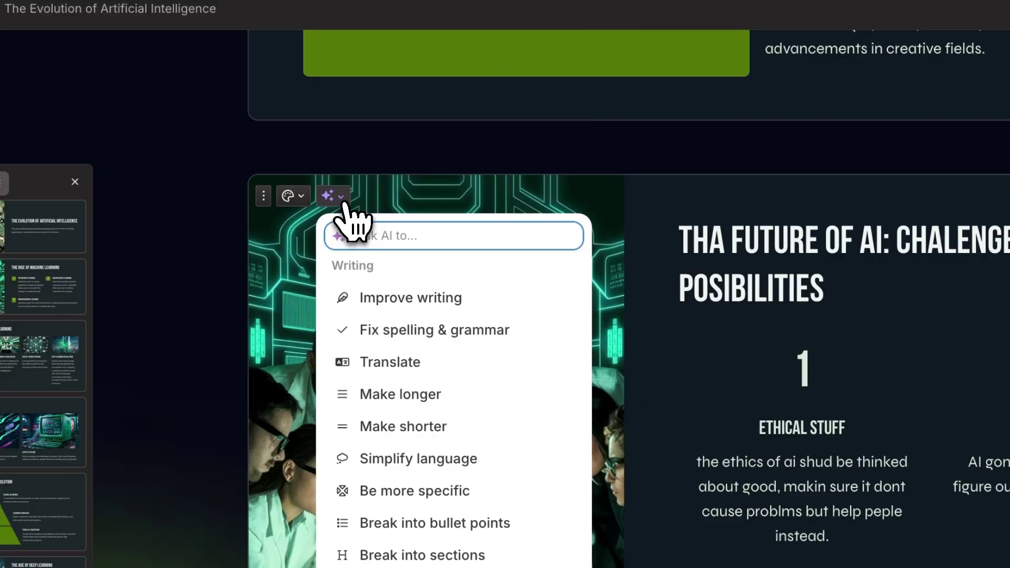
pyautogui.click(522, 332)
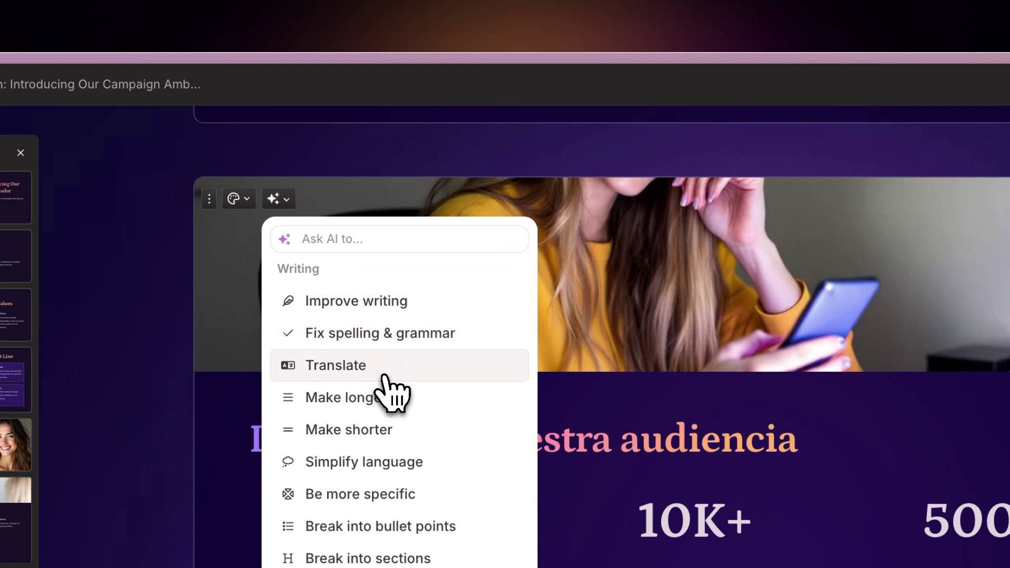
# Translate the GlowSkin deck's Spanish audience card into English (US).
pyautogui.click(383, 366)
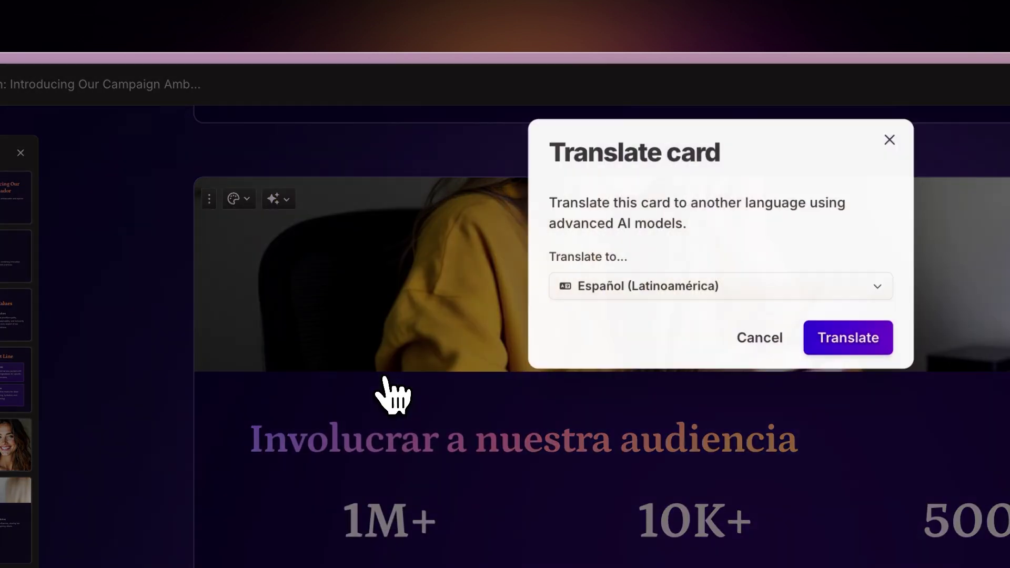
pyautogui.click(813, 291)
pyautogui.scroll(-2, 695, 502)
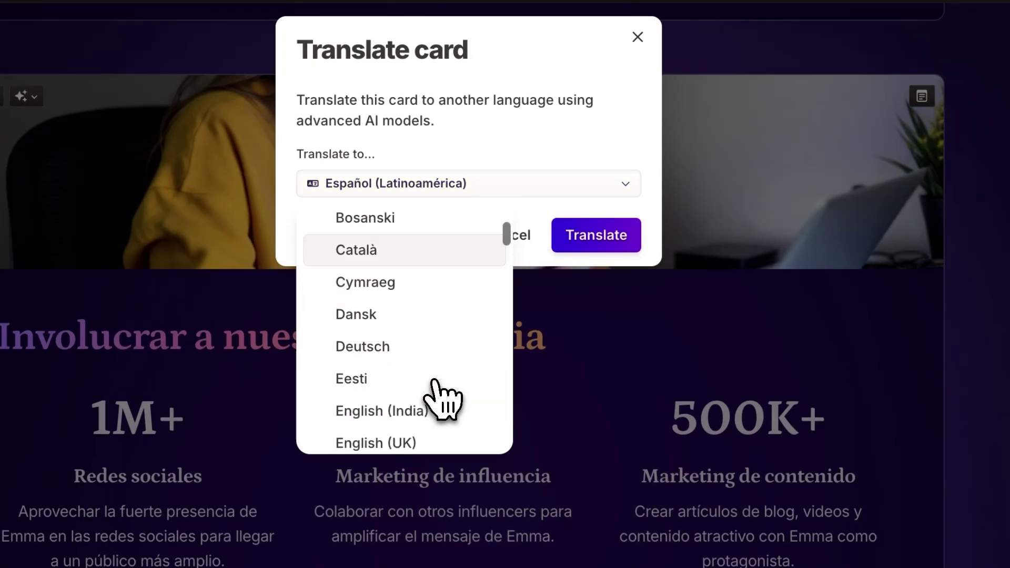
pyautogui.scroll(-3, 434, 381)
pyautogui.click(444, 321)
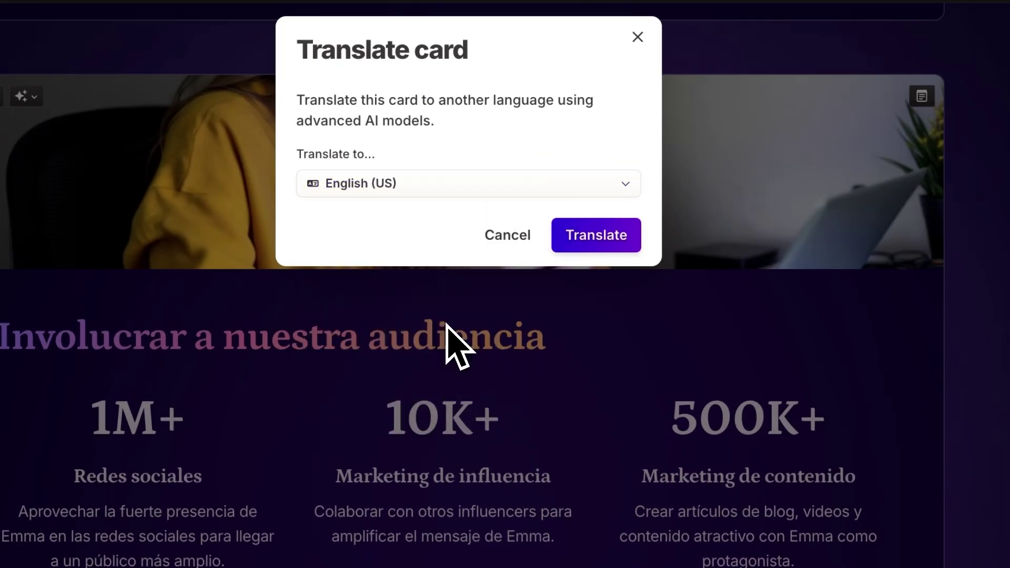
pyautogui.click(594, 250)
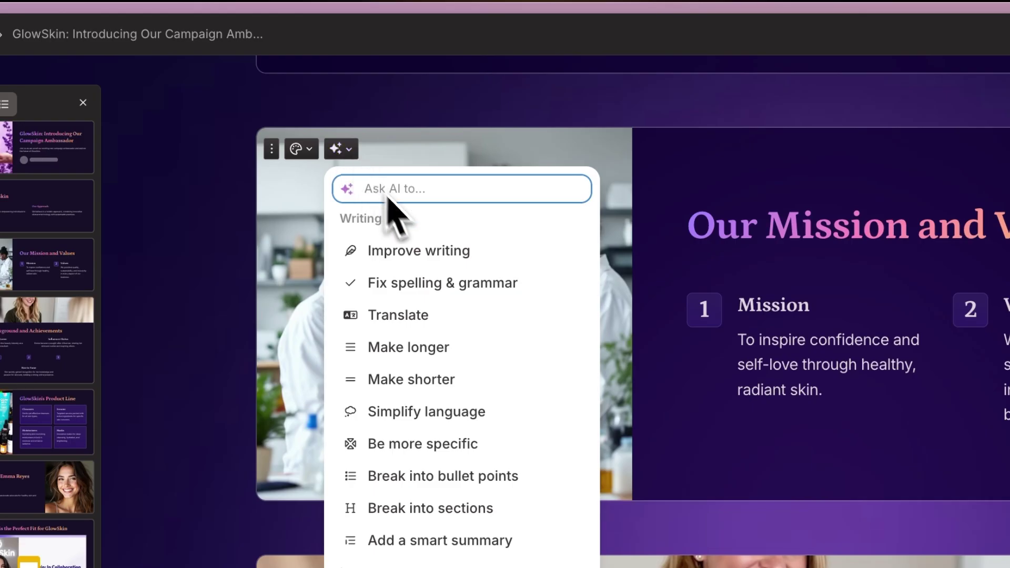
# Lengthen the mission card, shorten quantum mechanics, simplify personalization, and add specifics to investment types.
pyautogui.click(469, 350)
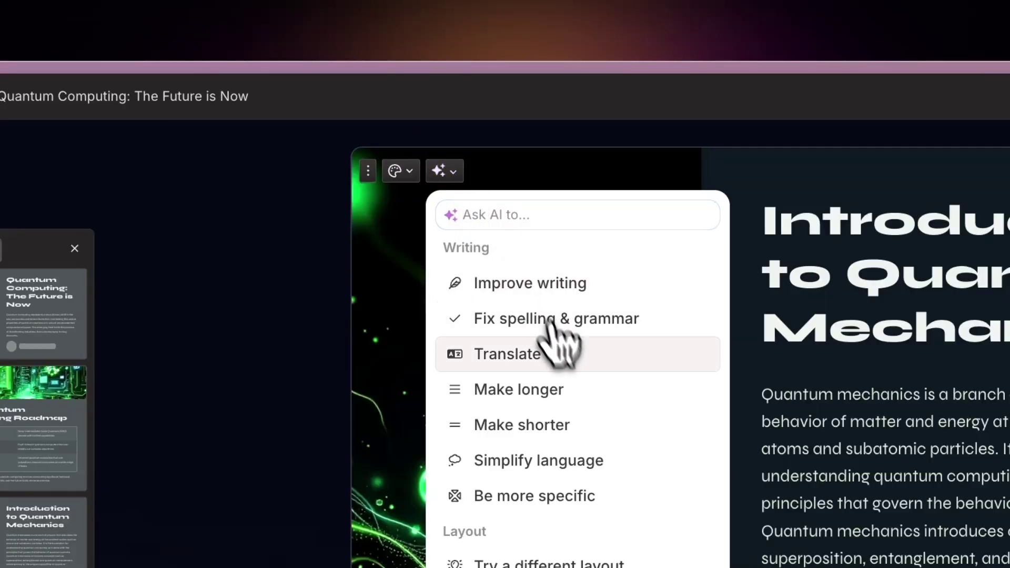
pyautogui.click(586, 425)
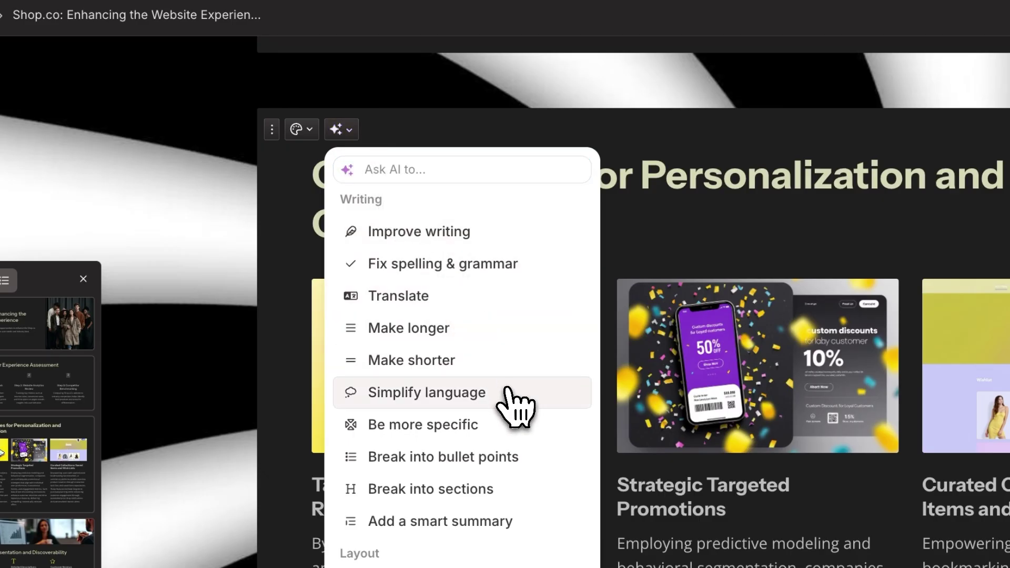
pyautogui.click(506, 391)
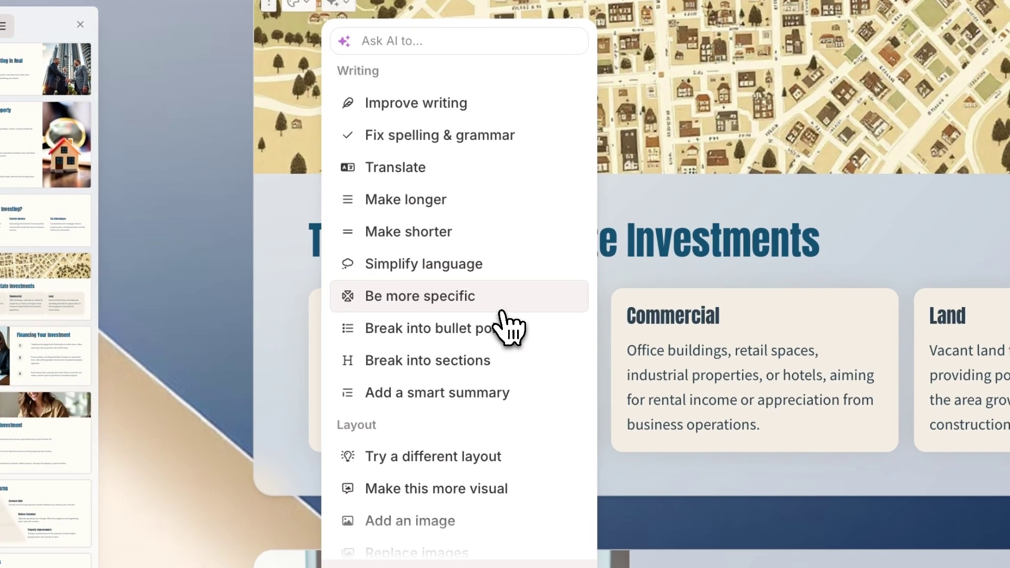
pyautogui.click(505, 316)
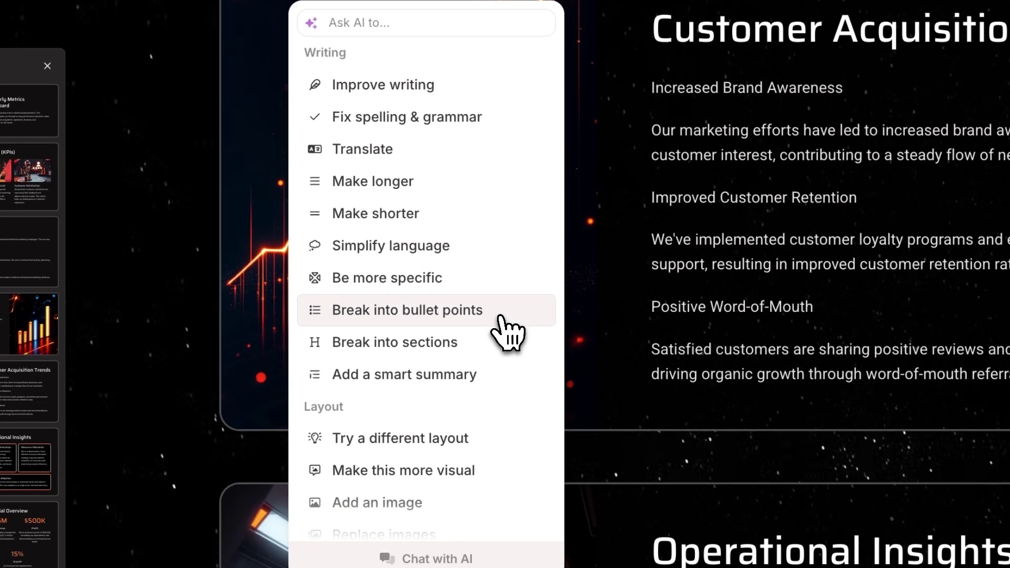
# Bullet the customer acquisition text, section the strategies card, and add a smart summary to What is AI.
pyautogui.click(505, 314)
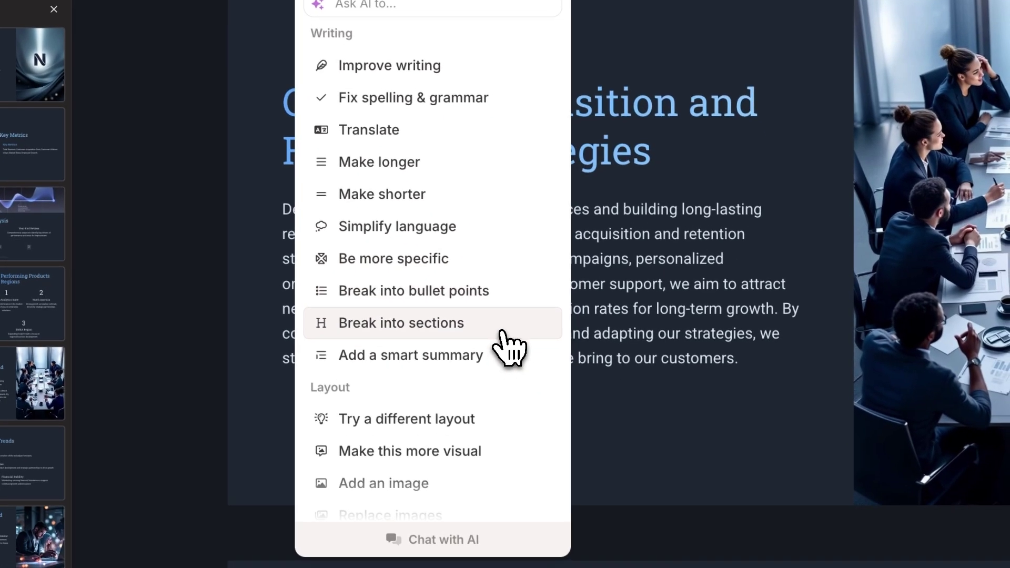
pyautogui.click(500, 332)
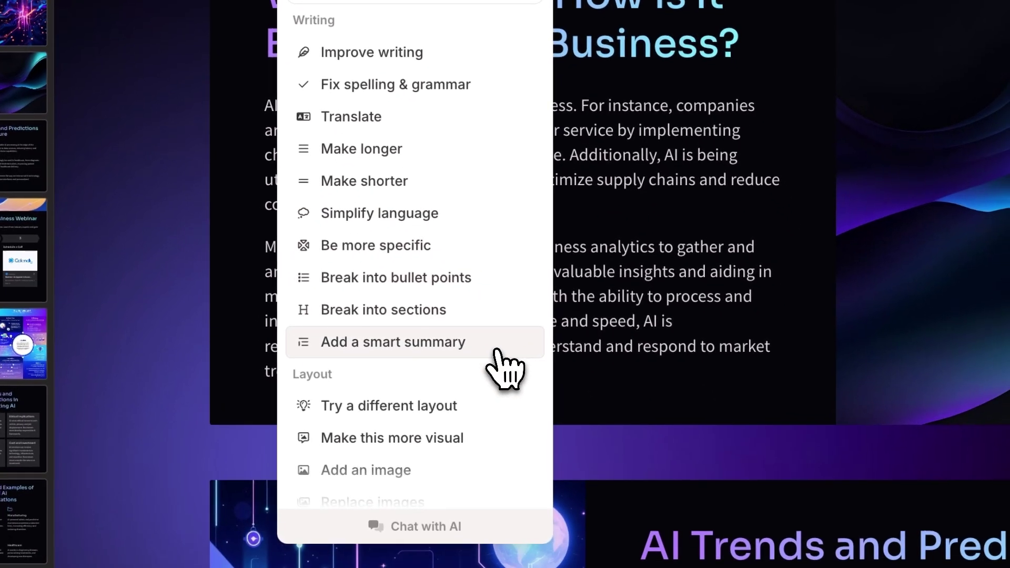
pyautogui.click(497, 351)
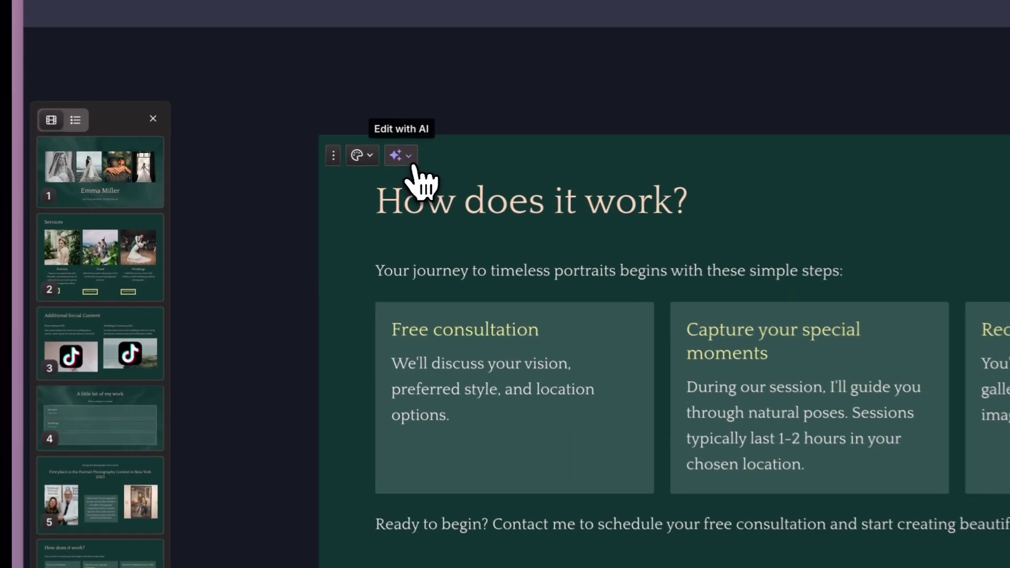
# Relayout How does it work, make early-universe more visual, add a solar-system image, replace cocktail images.
pyautogui.click(302, 164)
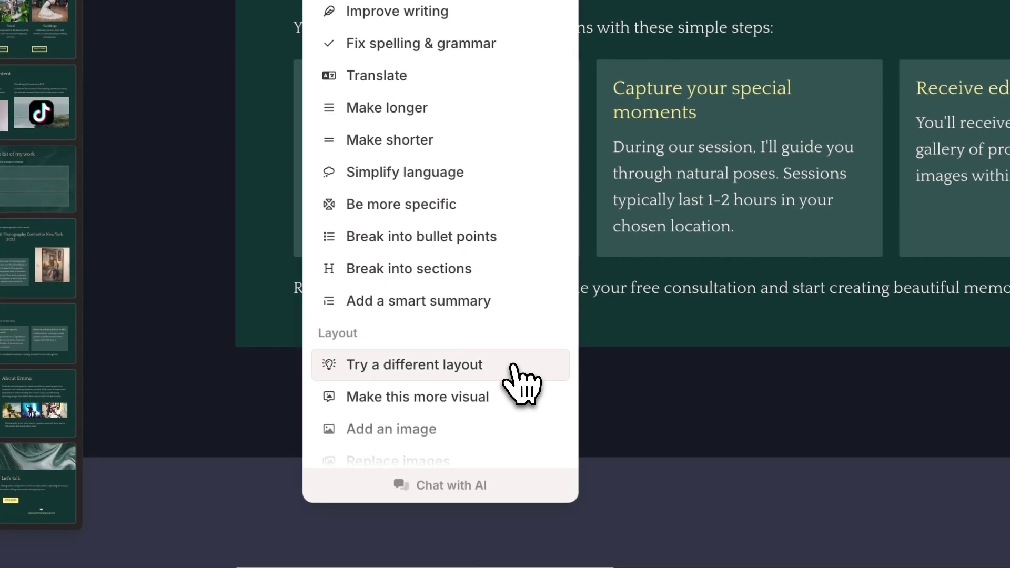
pyautogui.click(512, 365)
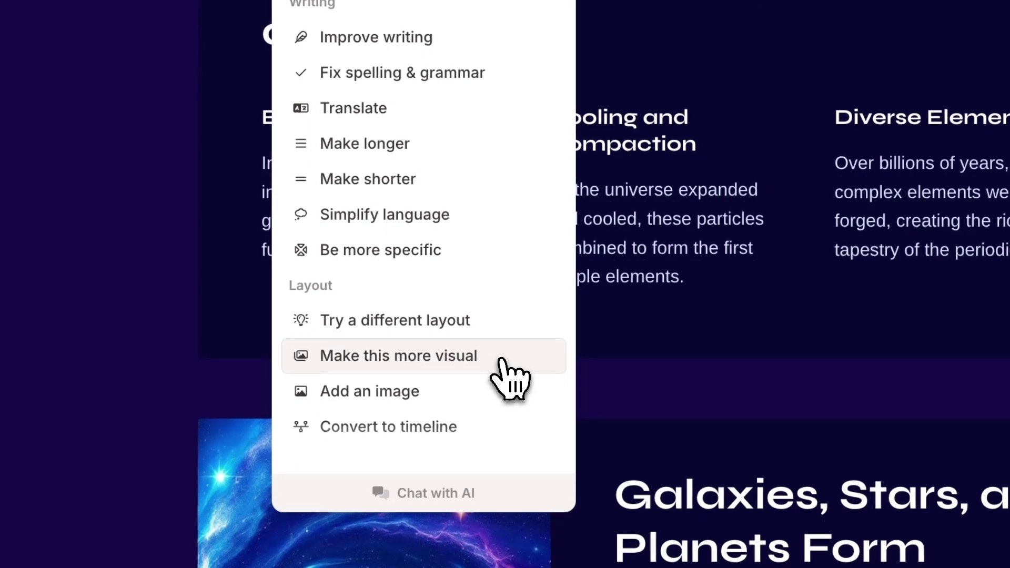
pyautogui.click(502, 368)
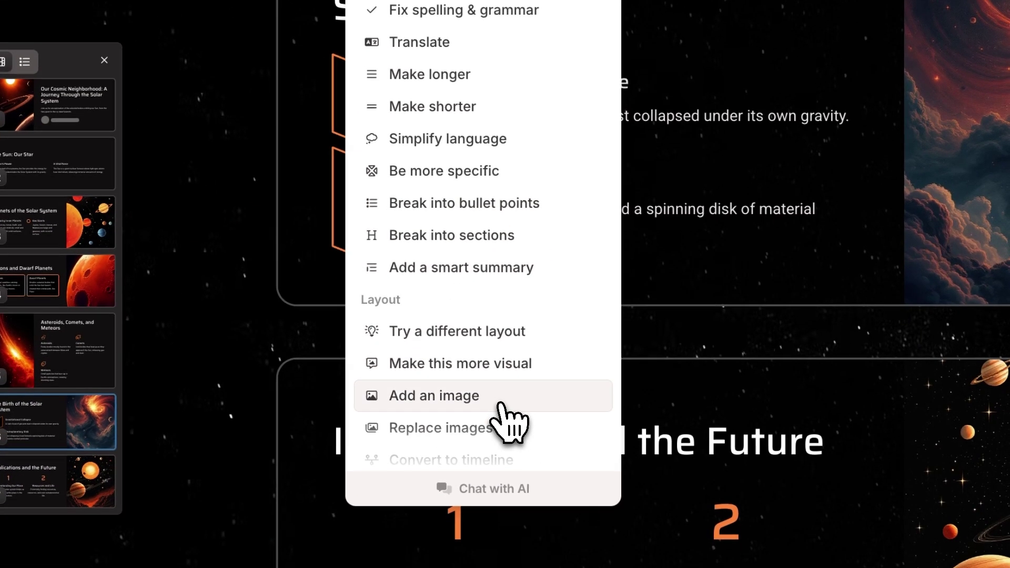
pyautogui.click(500, 404)
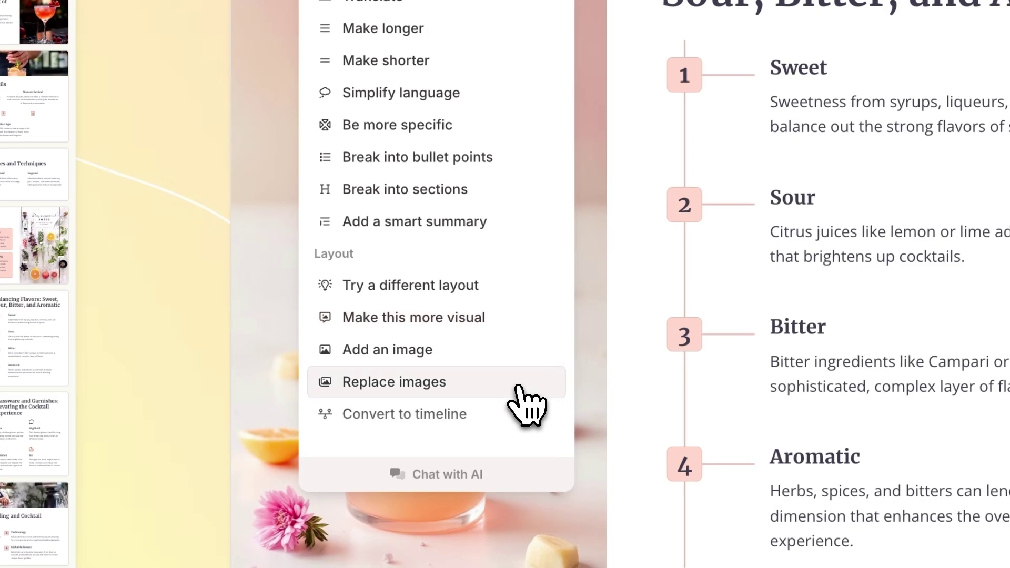
pyautogui.click(520, 389)
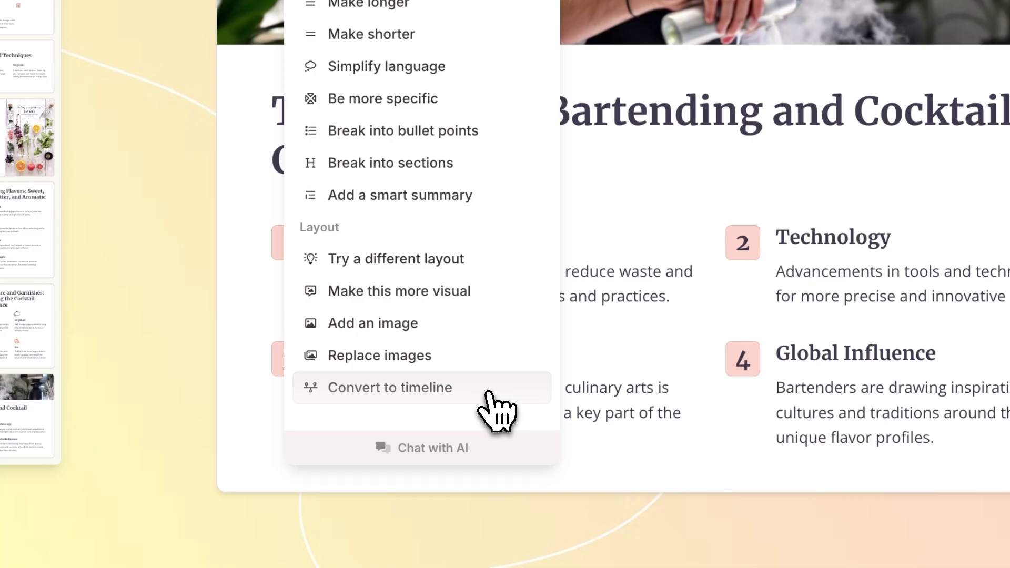
# Convert the Future of Bartending and Cocktail Culture card into a four-point timeline.
pyautogui.click(488, 393)
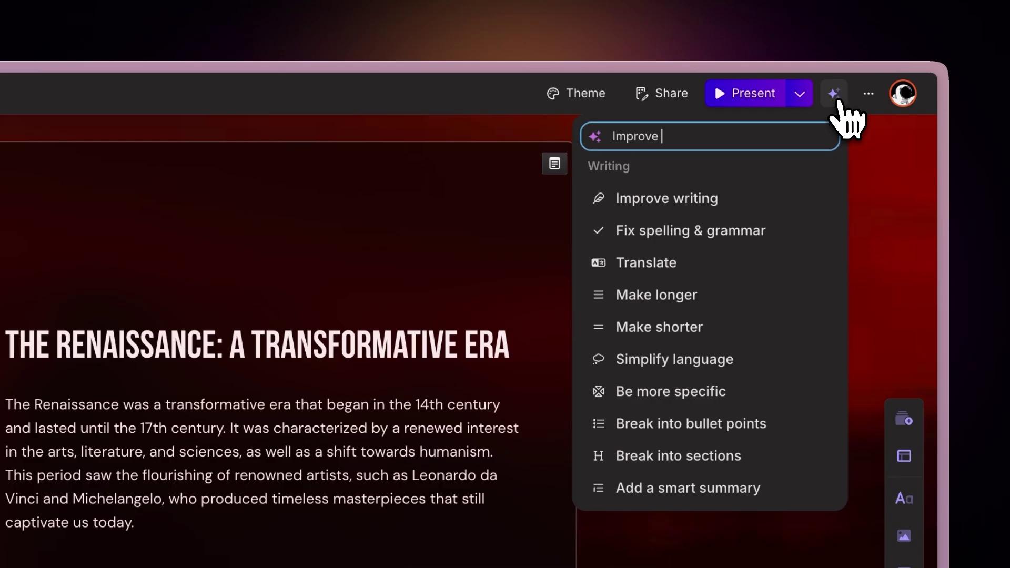
# Ask the AI Editor to 'Improve the presentation' across every card of the Renaissance deck.
pyautogui.write('the presentatio')
pyautogui.write('n')
pyautogui.press('Return')
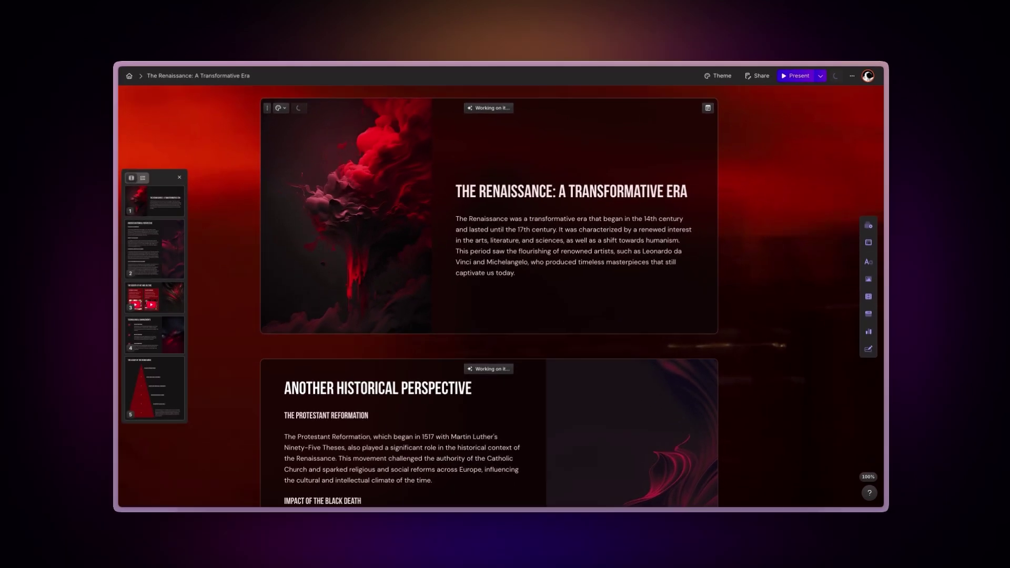